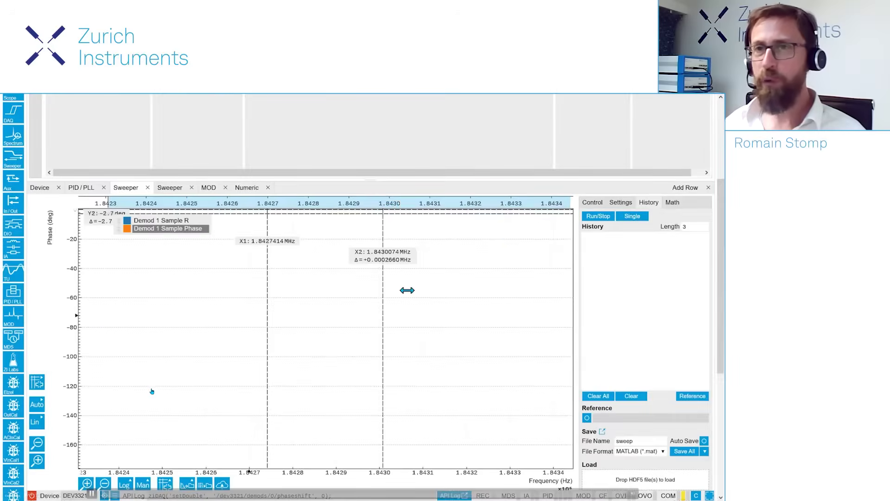
Run one new frequency sweep across the quartz resonance near 1.8424 MHz
click(632, 216)
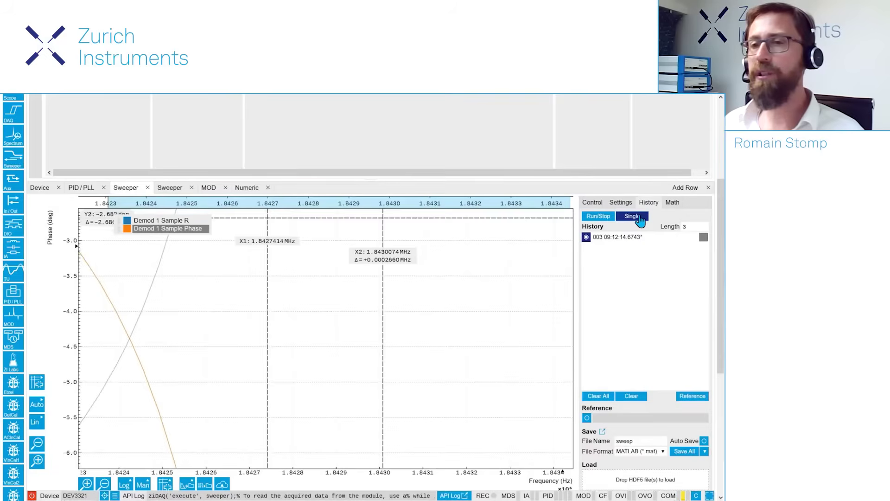
Add Resonance fits to the phase and Demod 1 R sweeps, then select the 1.84288 MHz centre
click(674, 206)
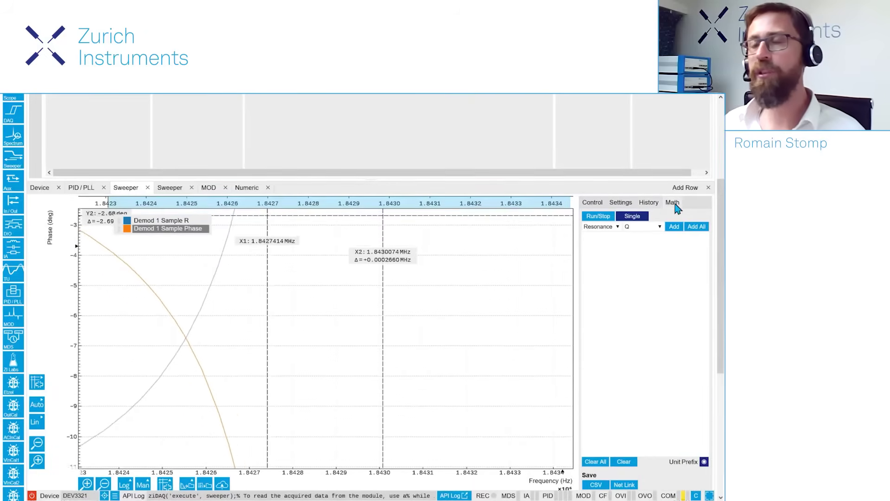
click(617, 226)
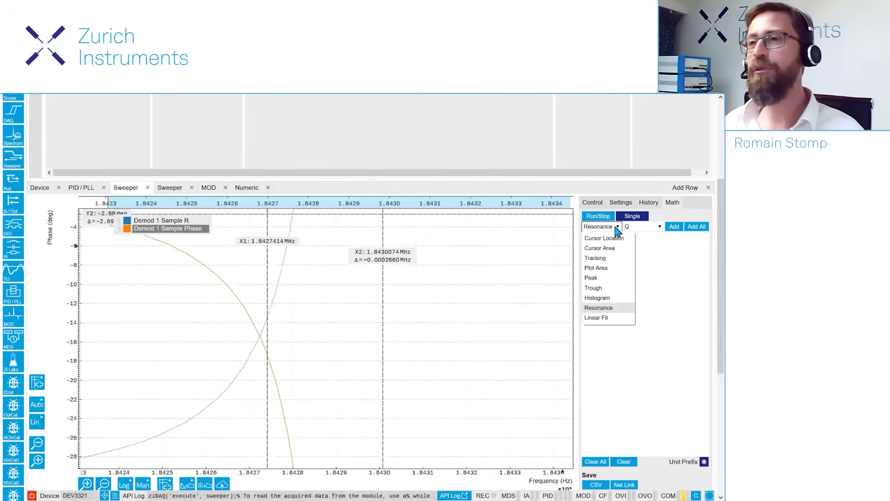
click(617, 308)
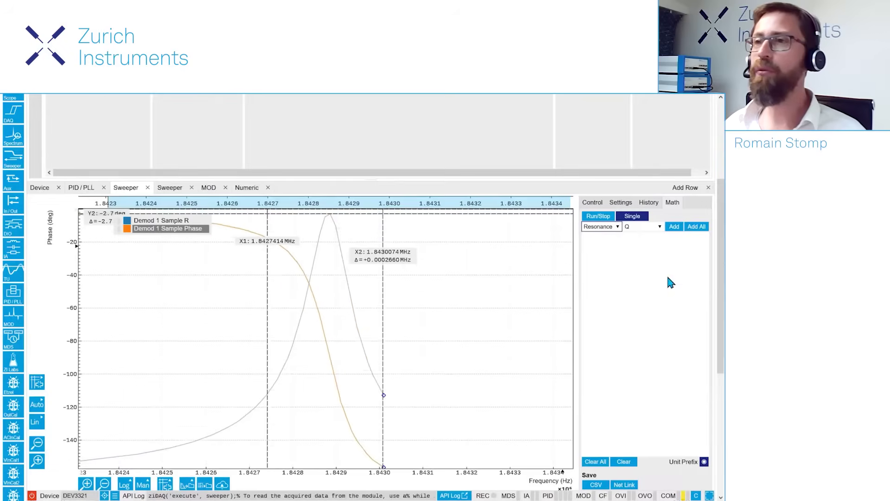
click(697, 230)
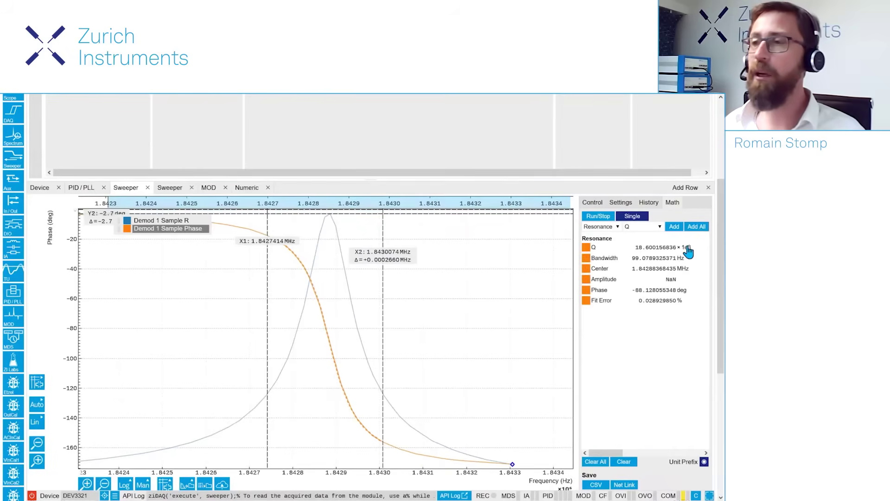
click(172, 223)
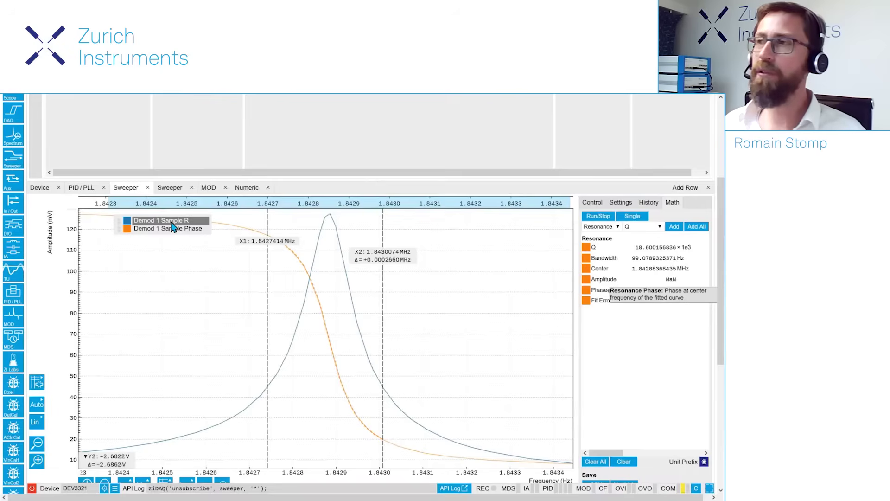
click(697, 227)
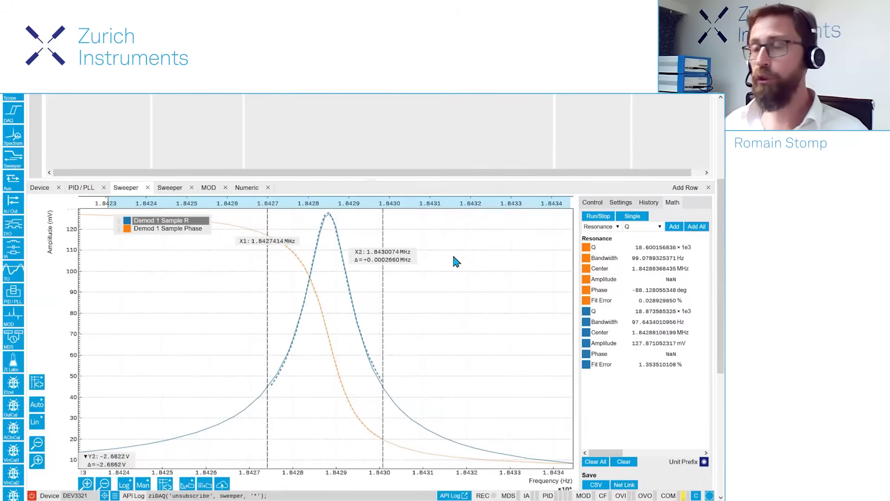
drag(671, 271, 631, 274)
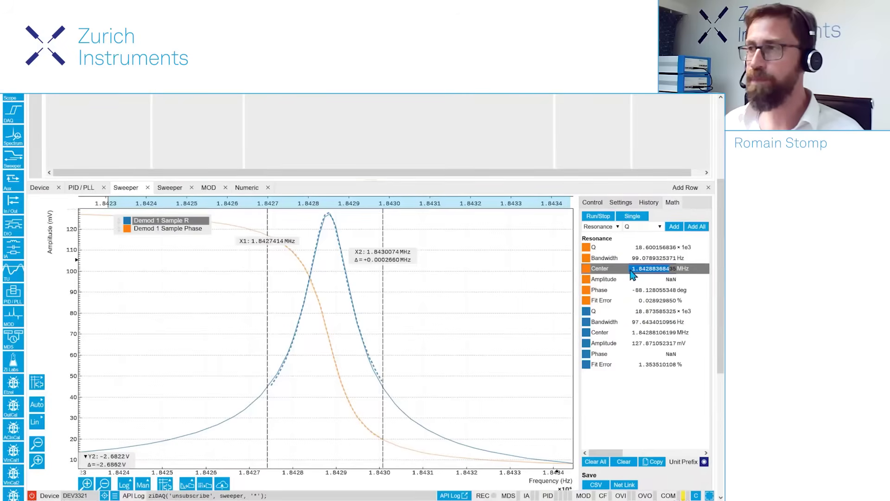
Set oscillator 1 frequency to the fitted centre, 1.84288368 MHz
scroll(472, 157, up, 3)
scroll(472, 153, up, 2)
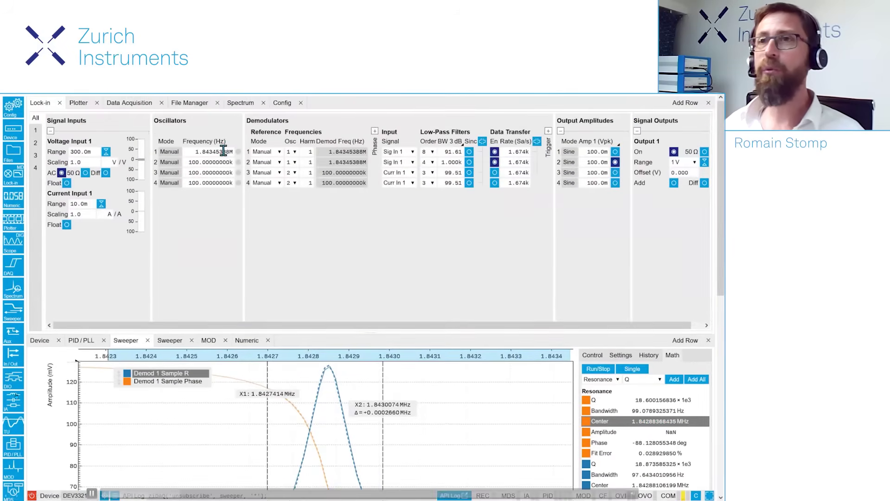
double_click(223, 151)
text(1.84288368488)
key(Return)
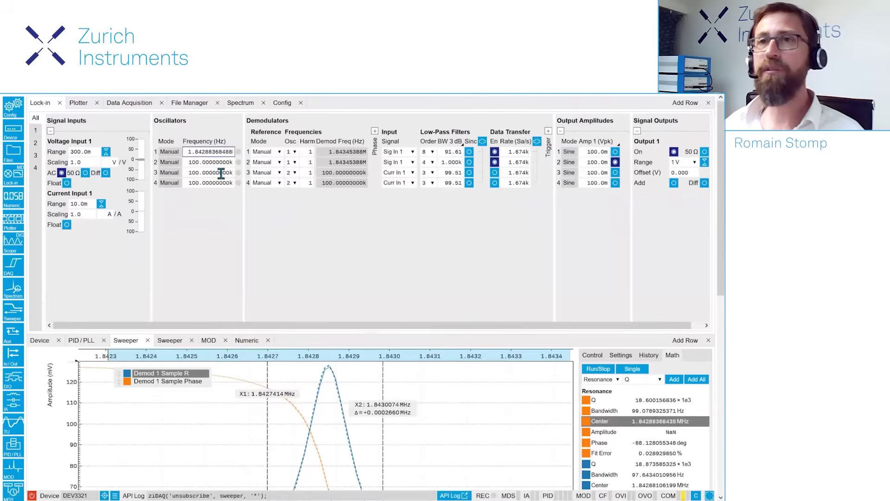
Auto-phase demodulator 1 to −88.18°
click(375, 133)
click(412, 153)
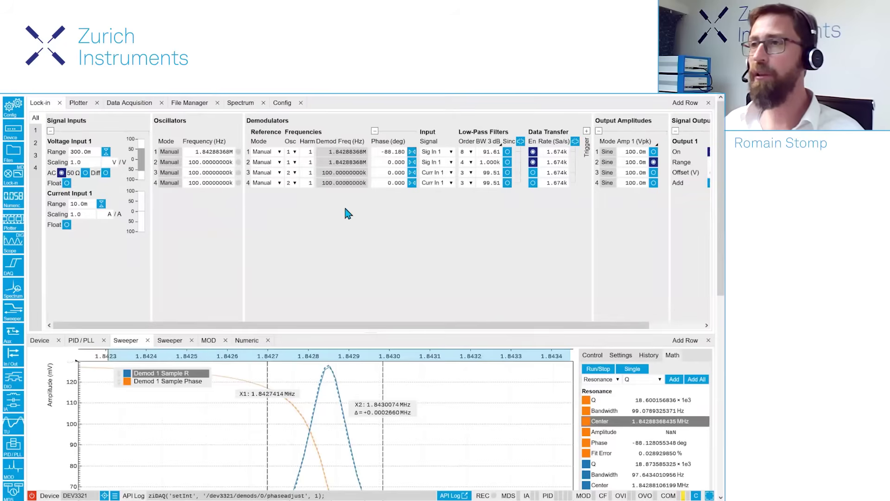
scroll(347, 214, down, 5)
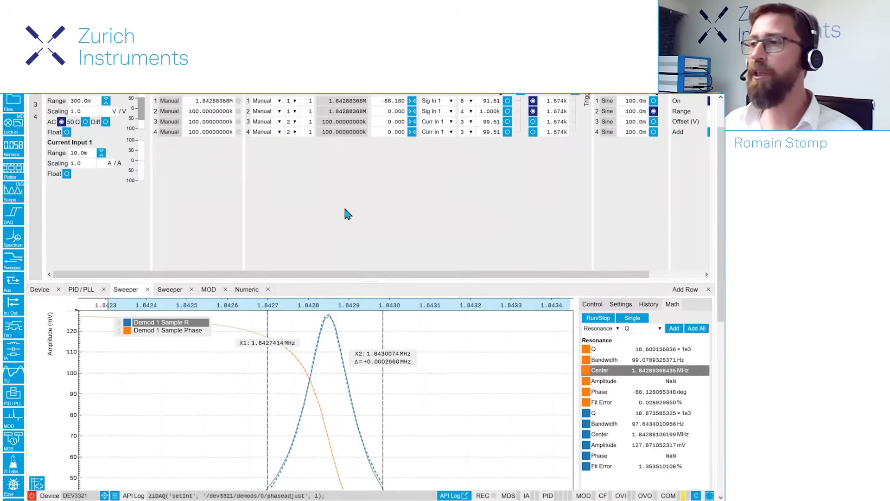
Set the PLL resonator model to 1.84 MHz resonance frequency and Q 18k
scroll(348, 213, down, 2)
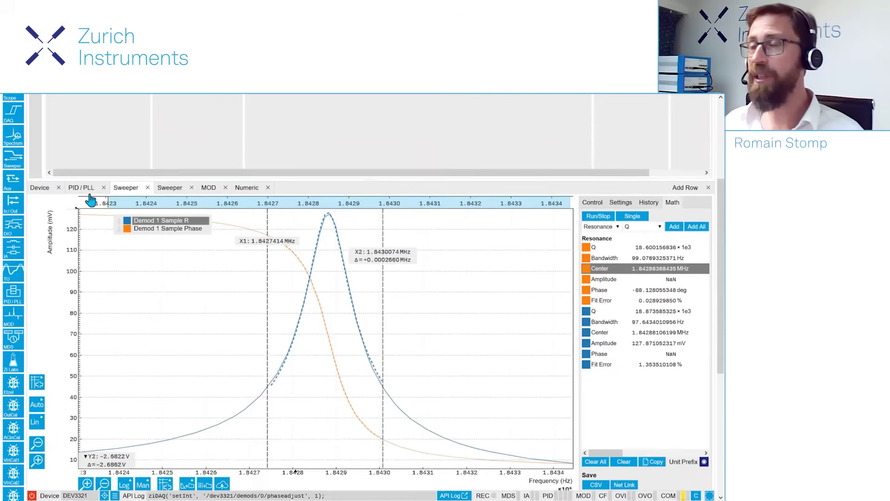
click(81, 188)
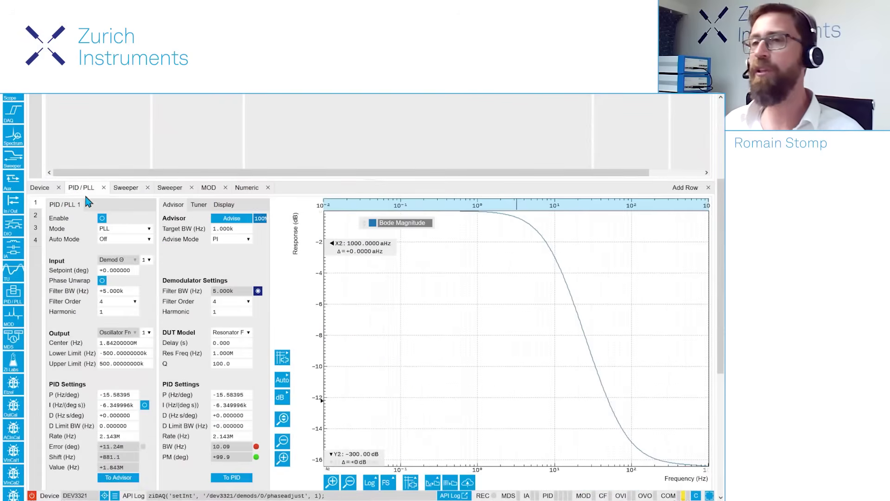
double_click(242, 353)
text(1.8)
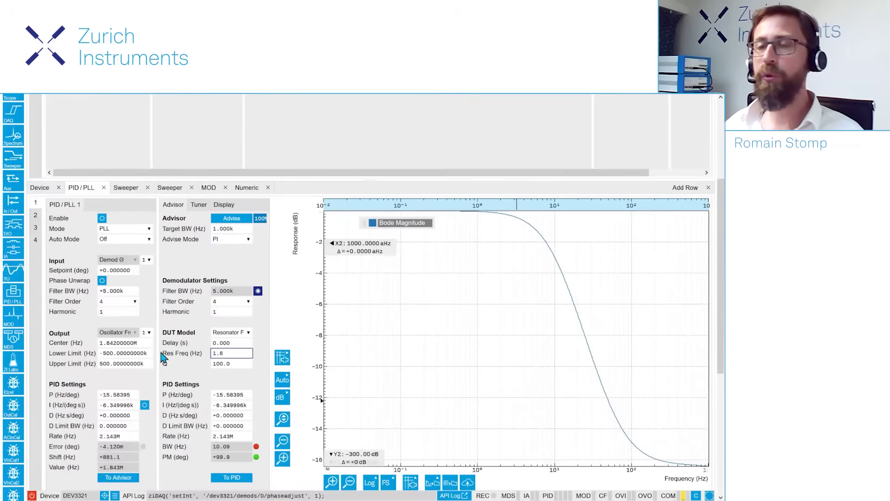
key(Return)
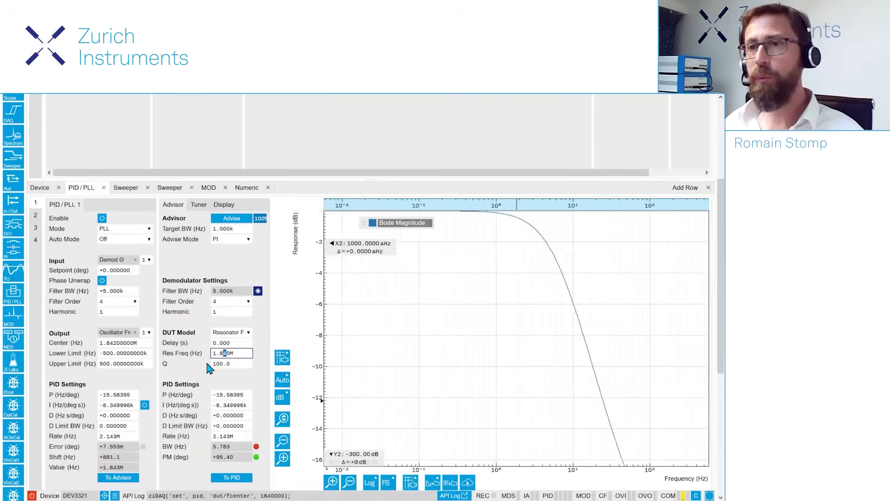
key(Tab)
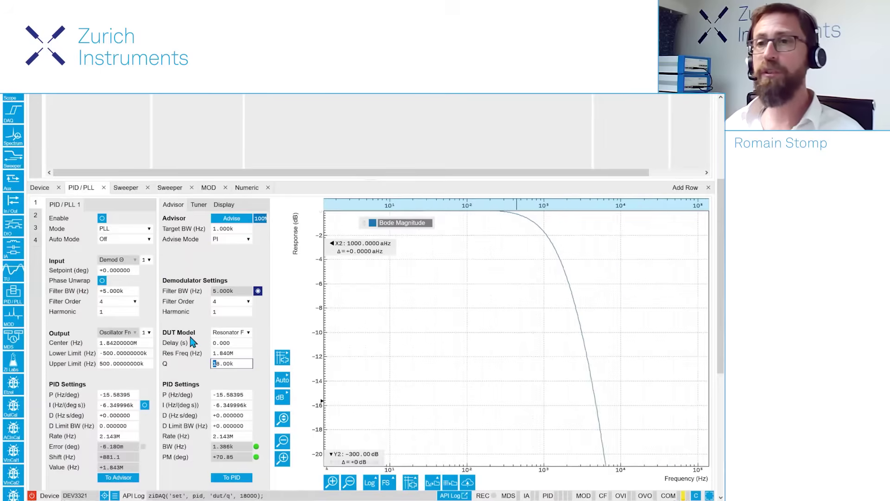
Load the advised PLL gains, P −15.58291 Hz/deg and I −4.995924k, into PLL 1
click(237, 221)
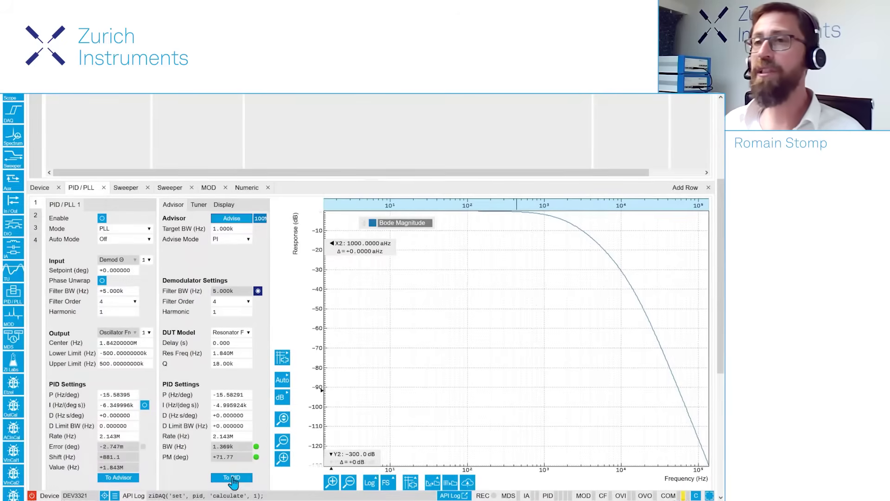
click(232, 482)
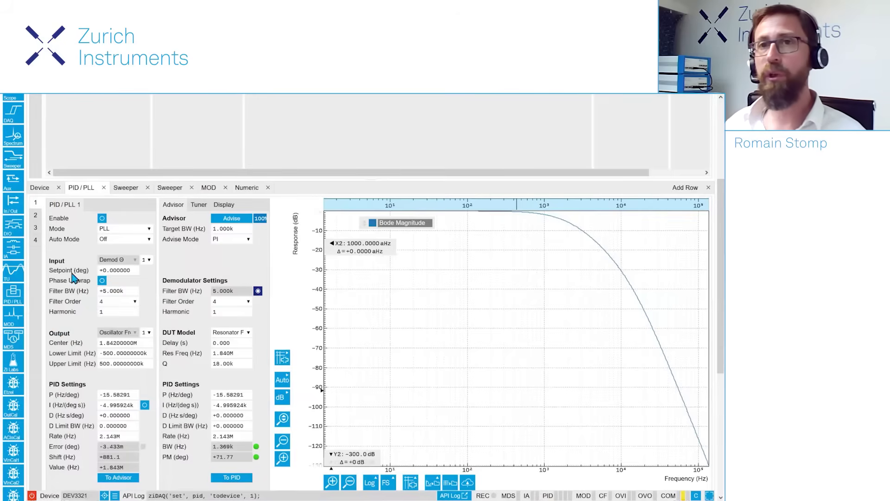
scroll(72, 276, up, 5)
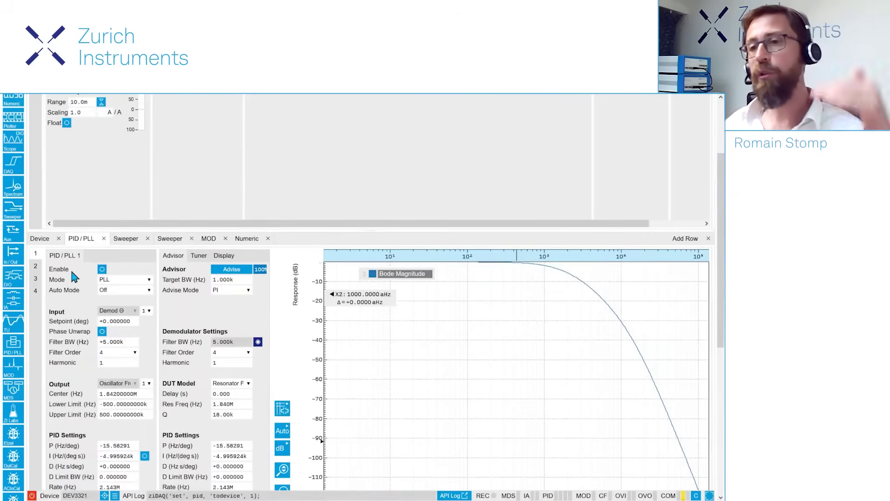
scroll(72, 276, up, 2)
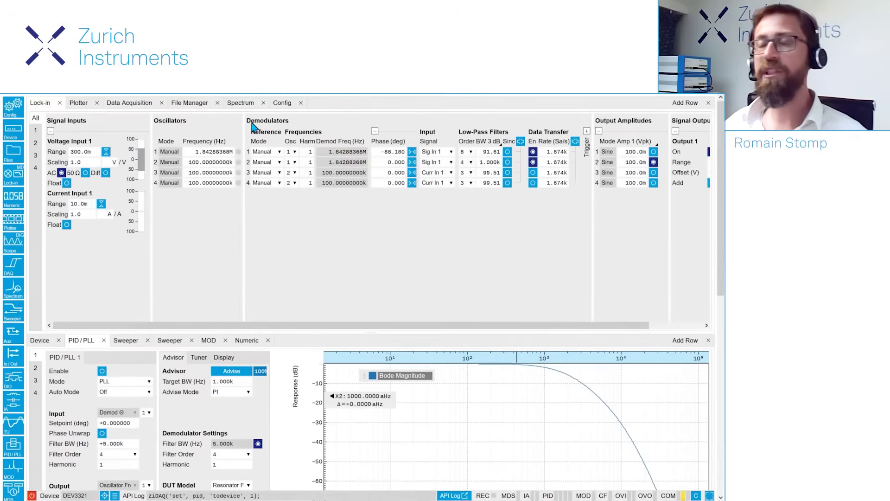
Enable PLL 1 and rescale the Plotter to show the frequency steady at 1.84288 MHz
click(79, 103)
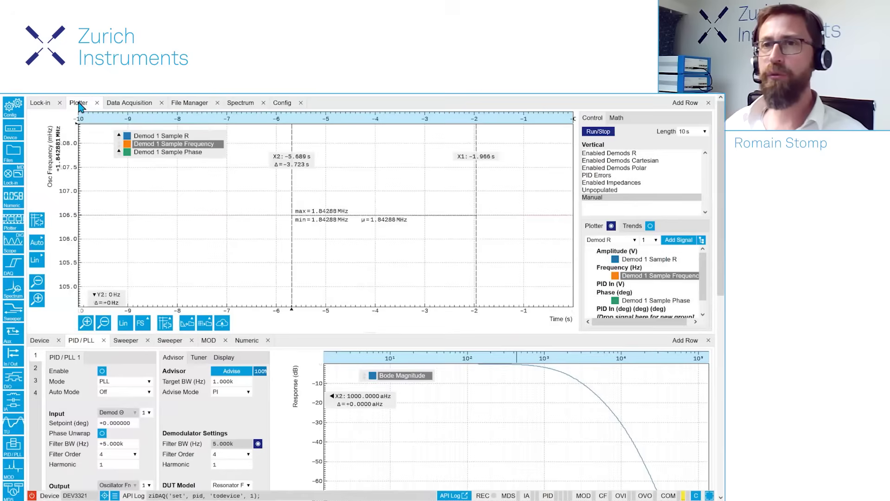
click(102, 371)
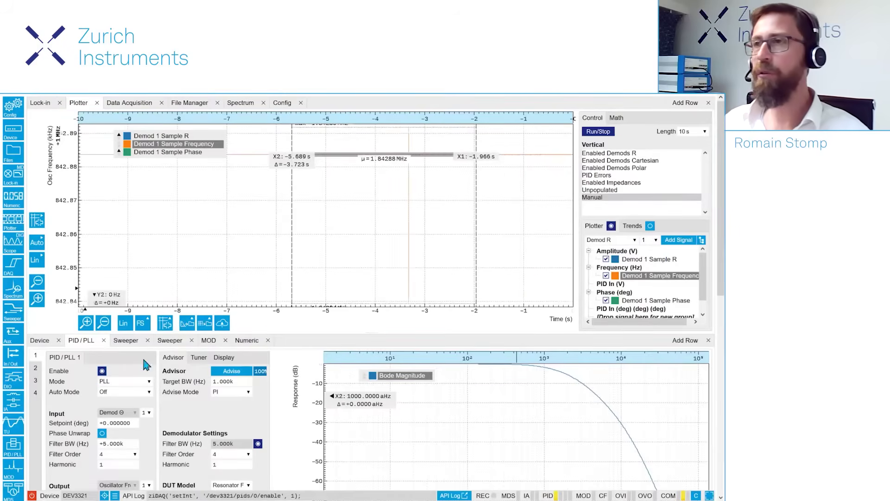
click(235, 229)
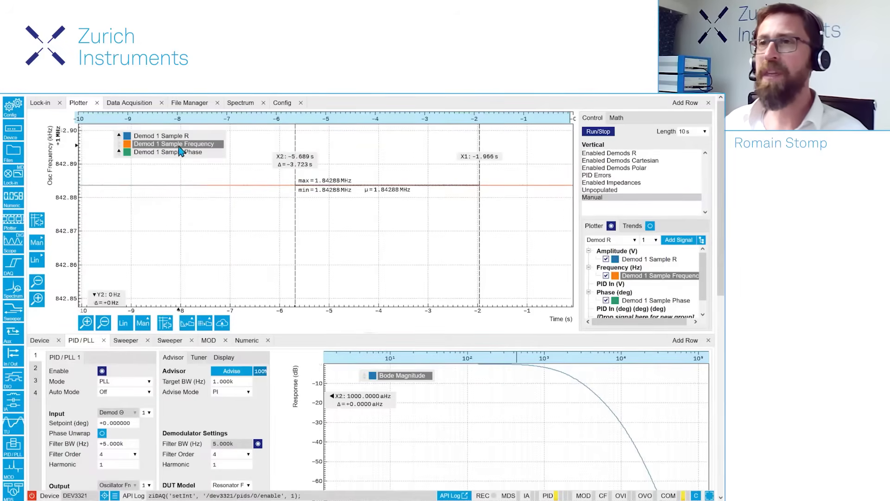
double_click(104, 224)
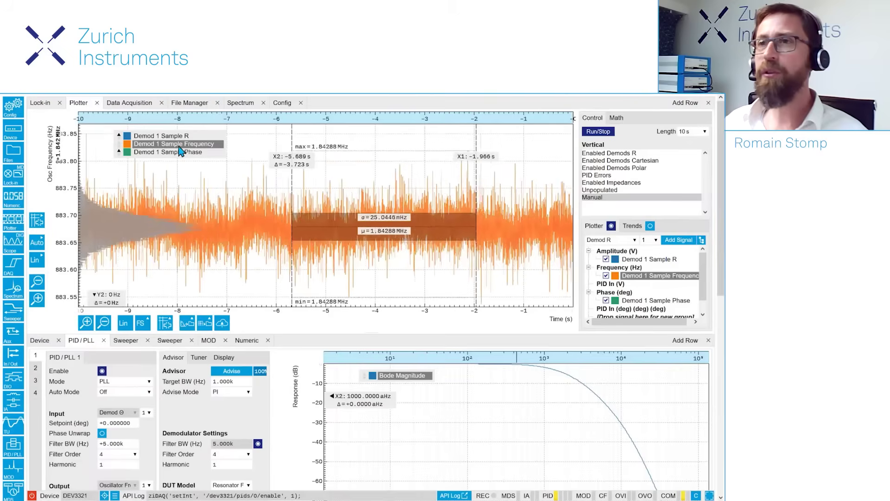
click(37, 282)
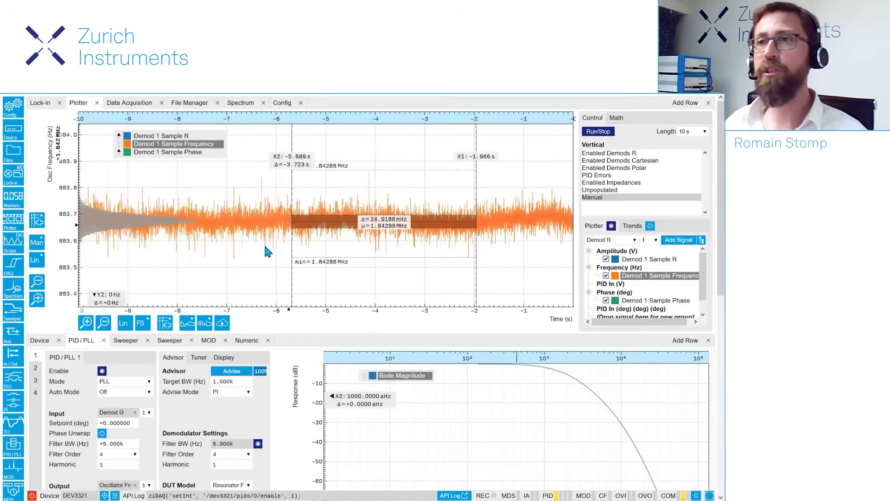
In the second sweeper, run a single 100-point Output 1 Amplitude 2 sweep from 10 to 100 mV
click(171, 341)
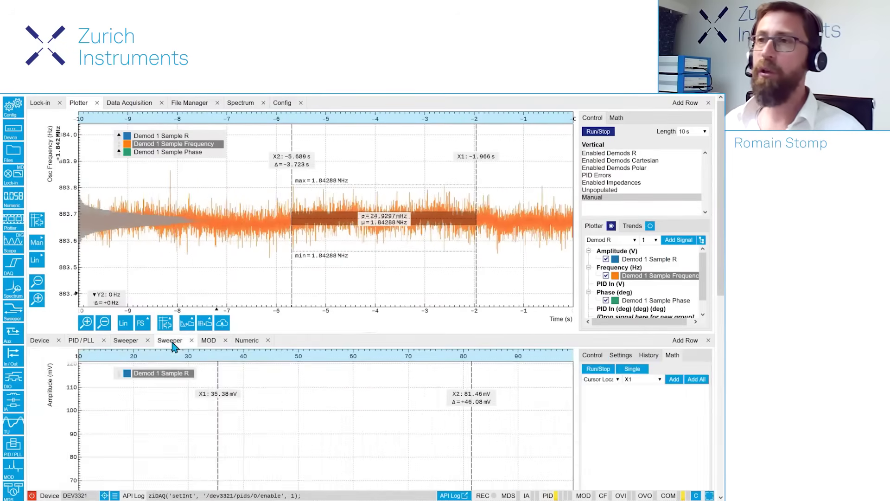
scroll(722, 297, down, 1)
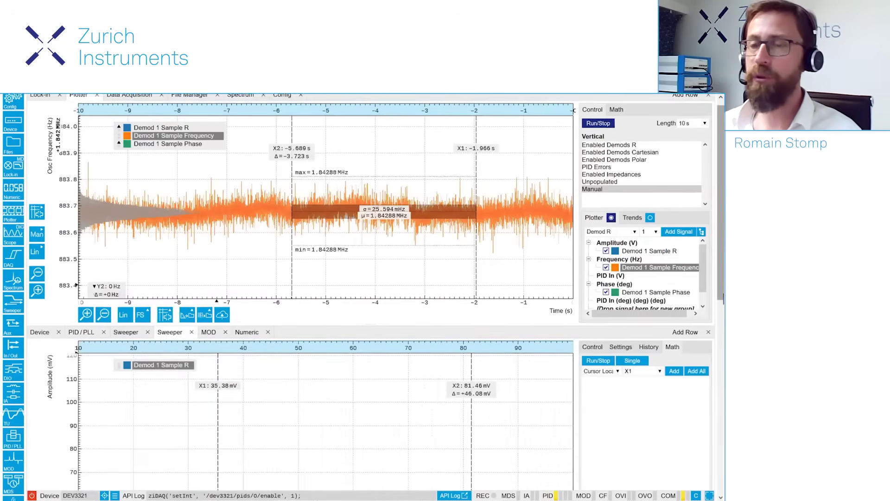
scroll(723, 297, down, 5)
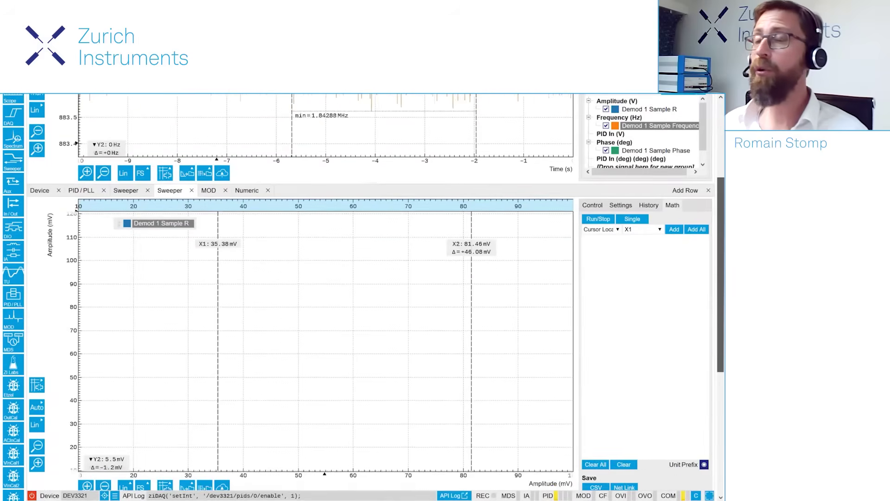
click(623, 207)
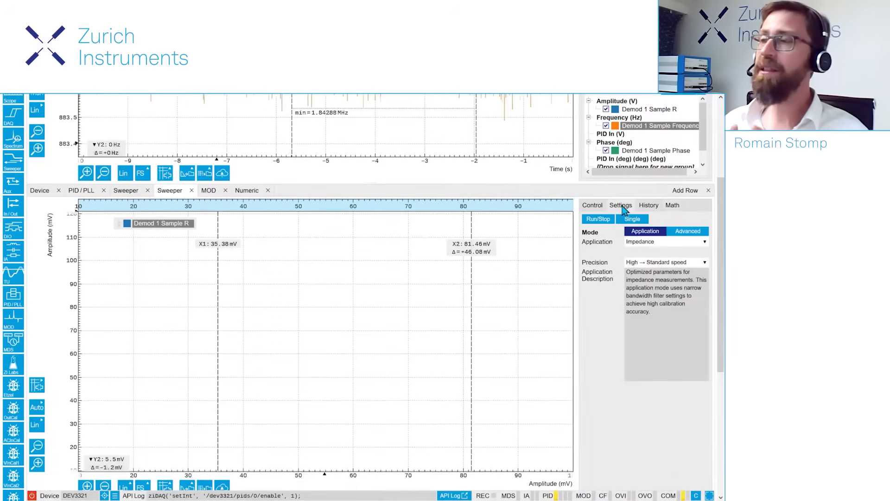
click(596, 208)
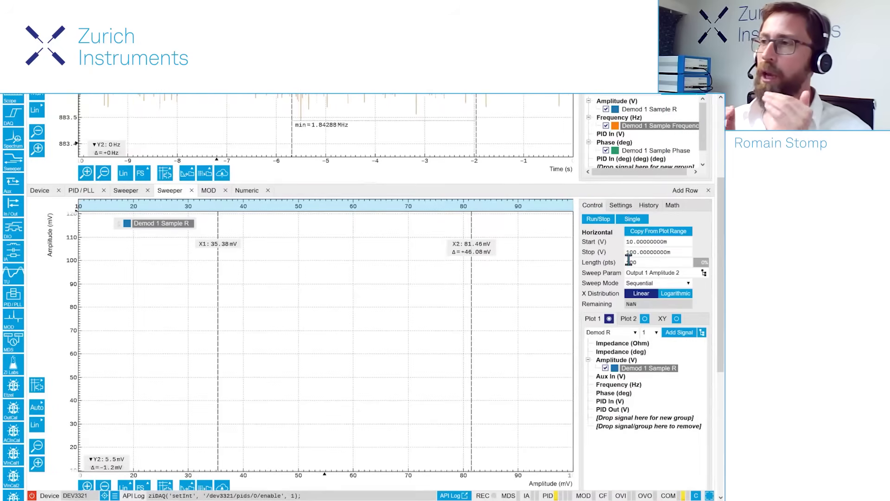
click(703, 273)
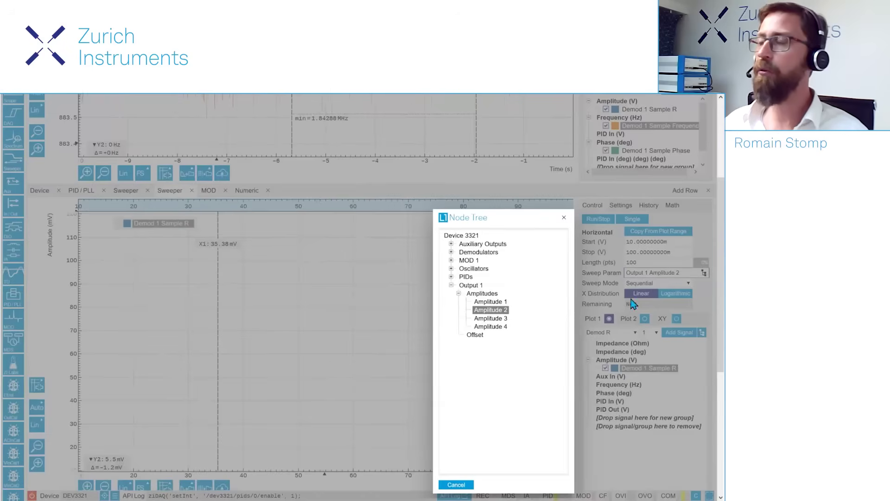
click(631, 221)
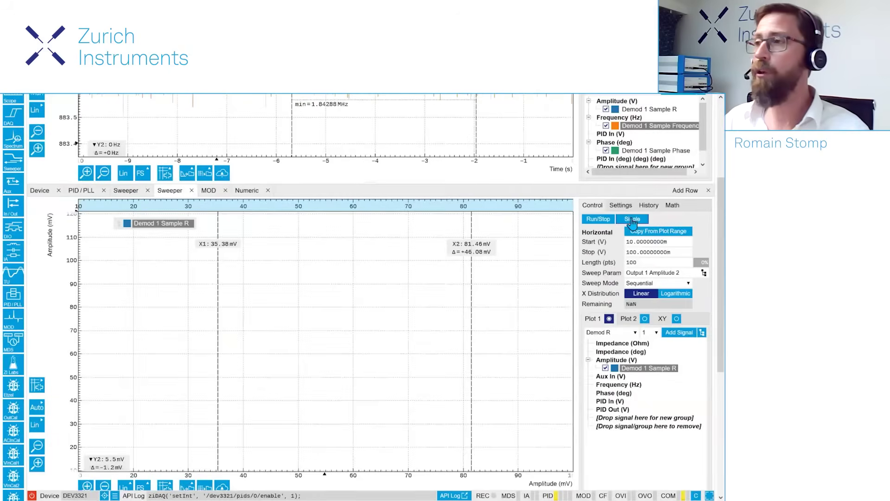
click(631, 220)
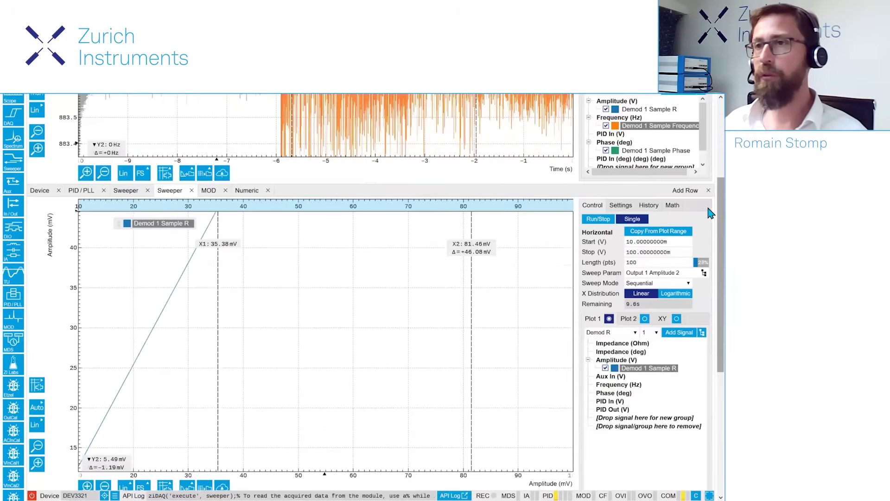
Add a Linear Fit to the amplitude sweep and select its 1.284380676 V/V slope
click(672, 206)
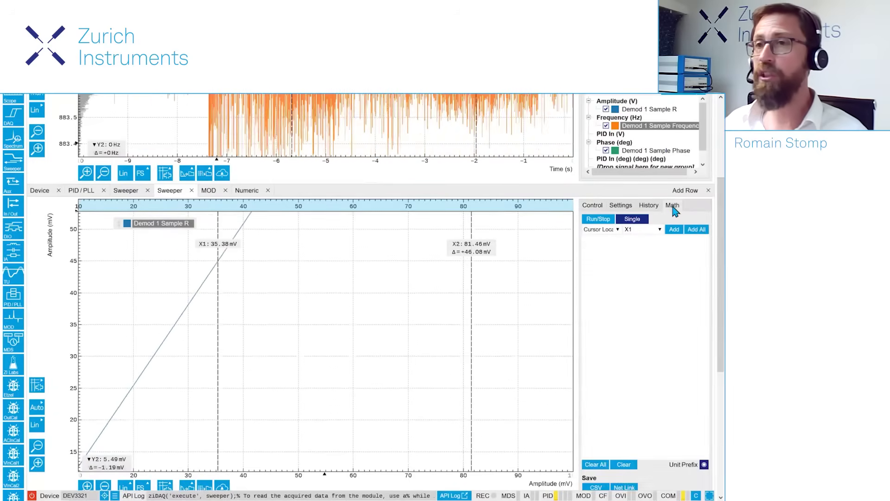
click(610, 232)
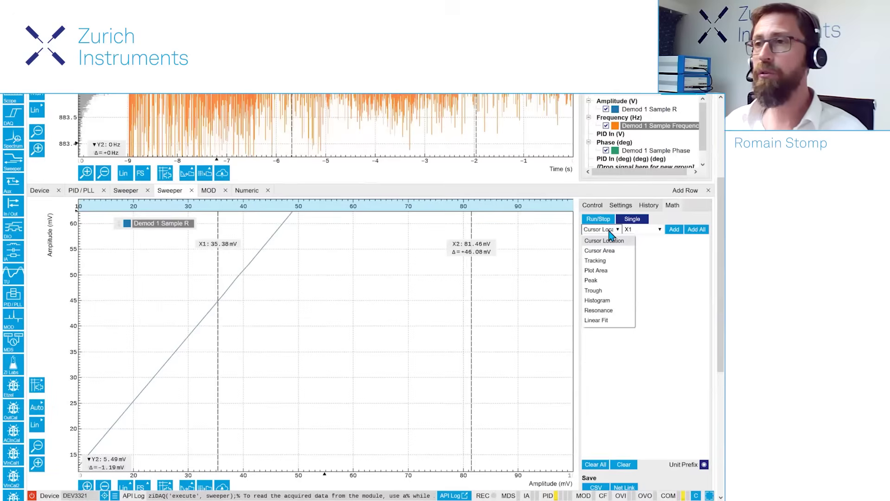
click(600, 333)
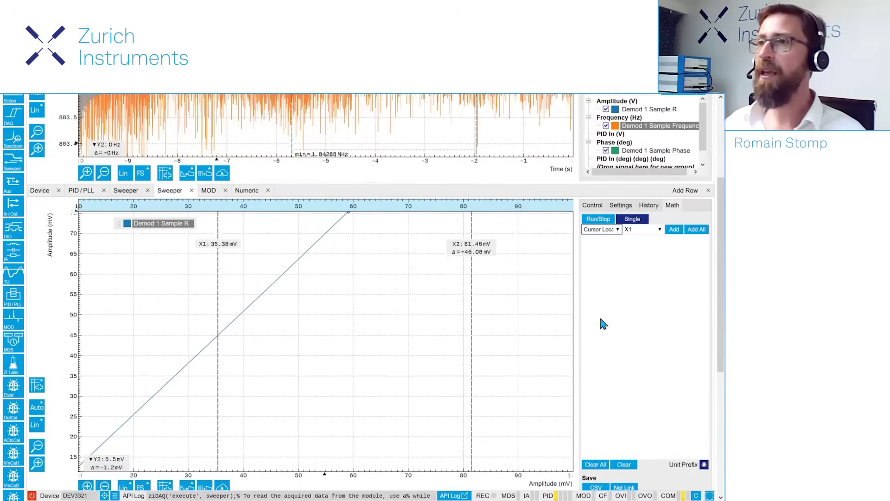
click(699, 231)
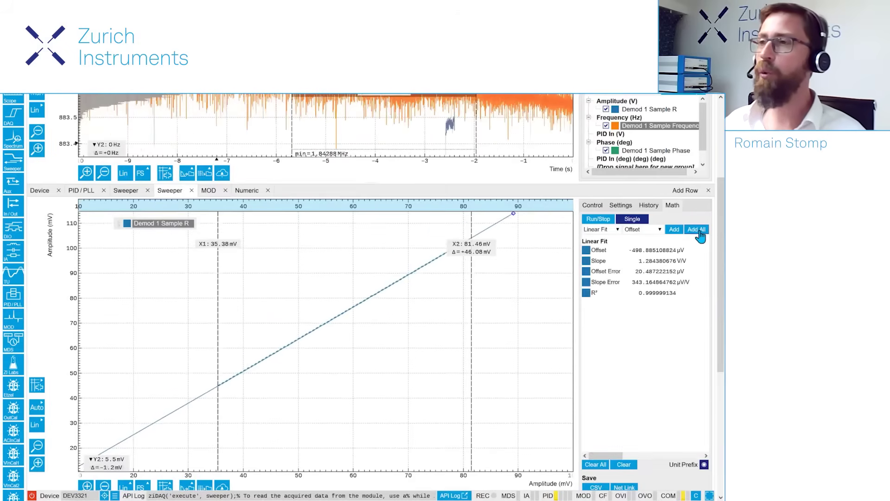
double_click(658, 263)
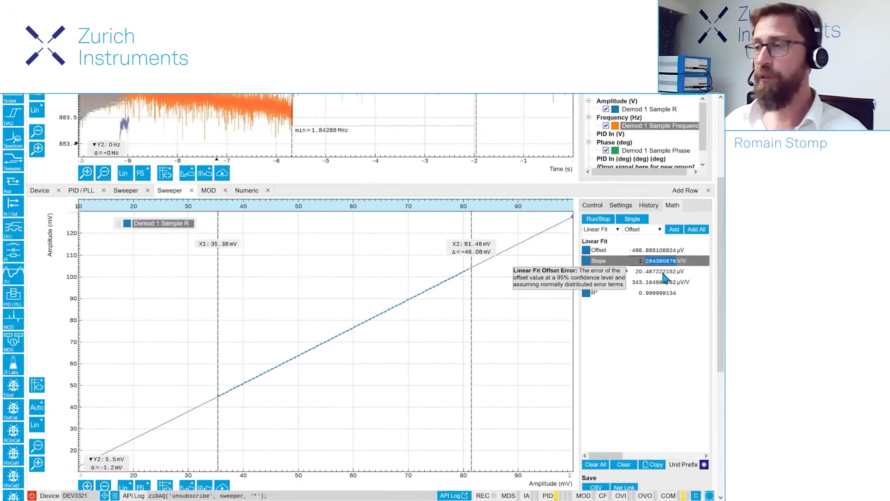
Set the PID 2 model to 1.84 MHz resonance, Q 18k and gain 1.28
click(81, 193)
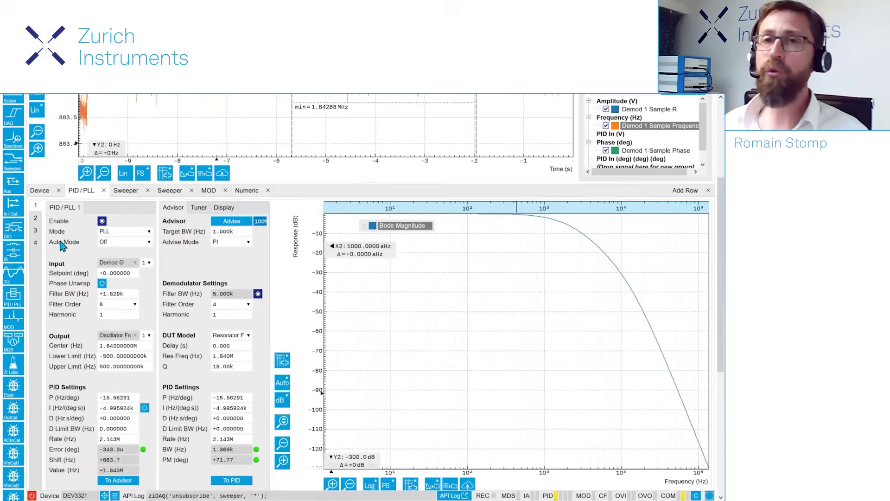
click(36, 220)
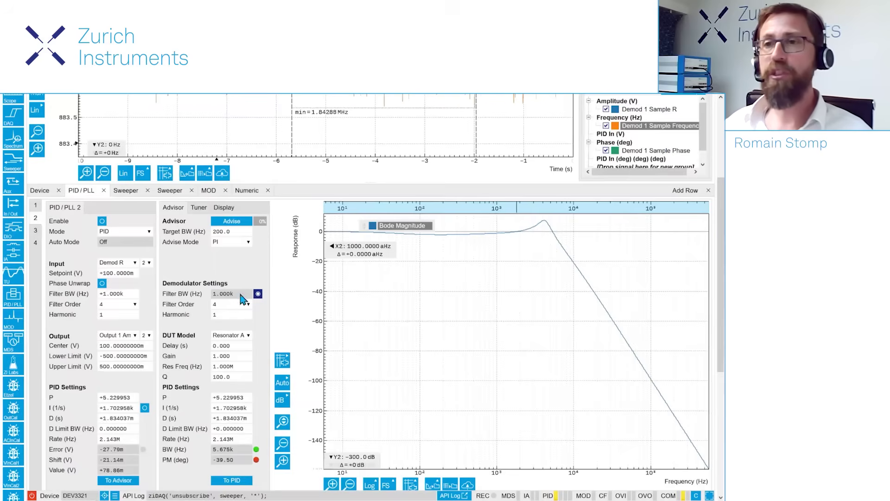
click(214, 366)
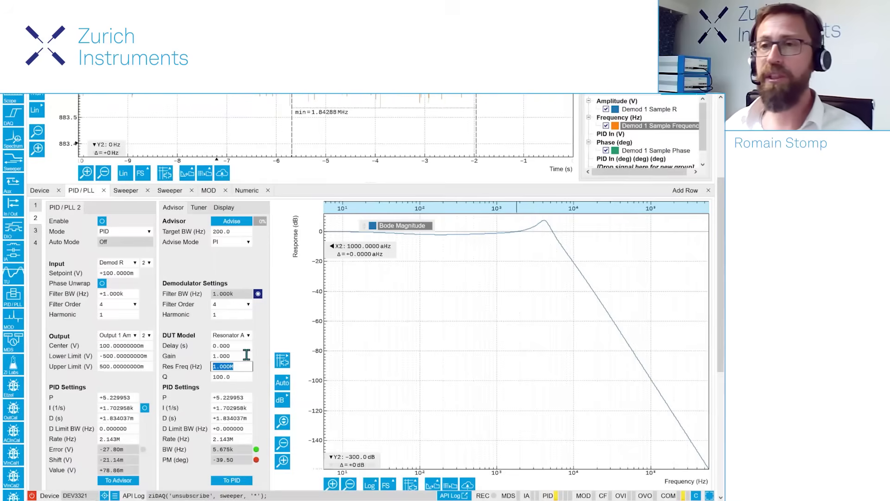
text(1)
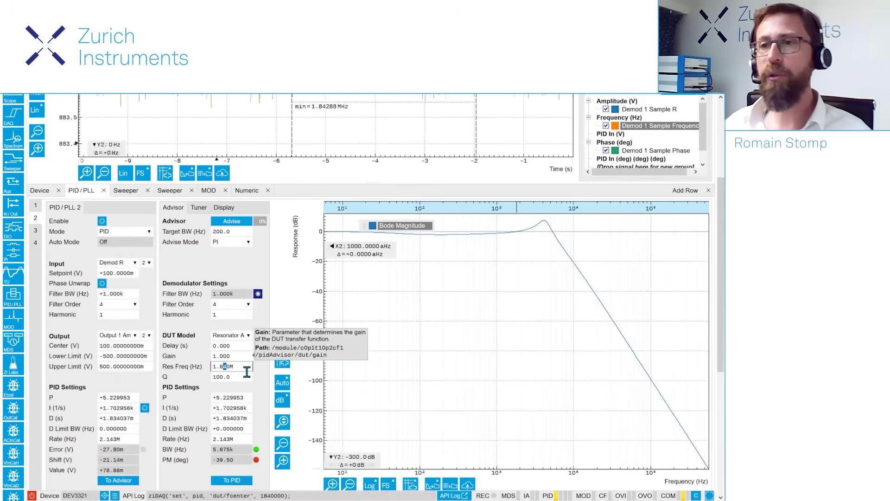
key(Tab)
text(18)
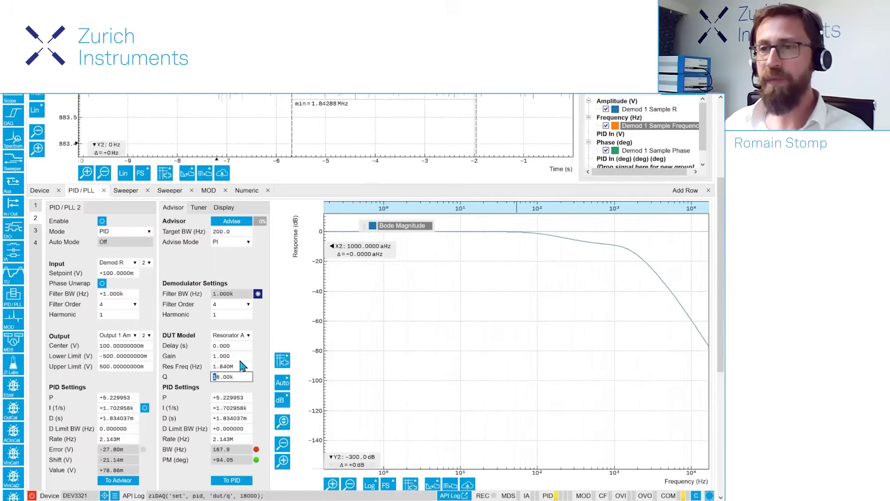
click(232, 355)
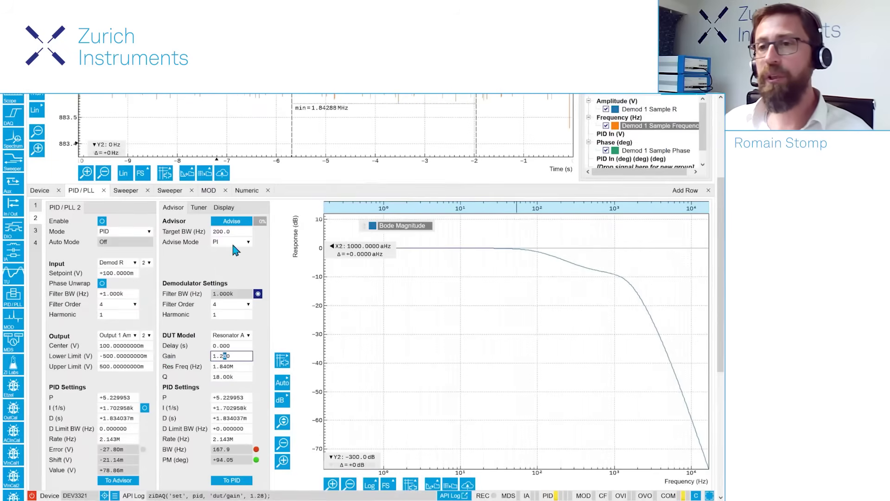
click(223, 231)
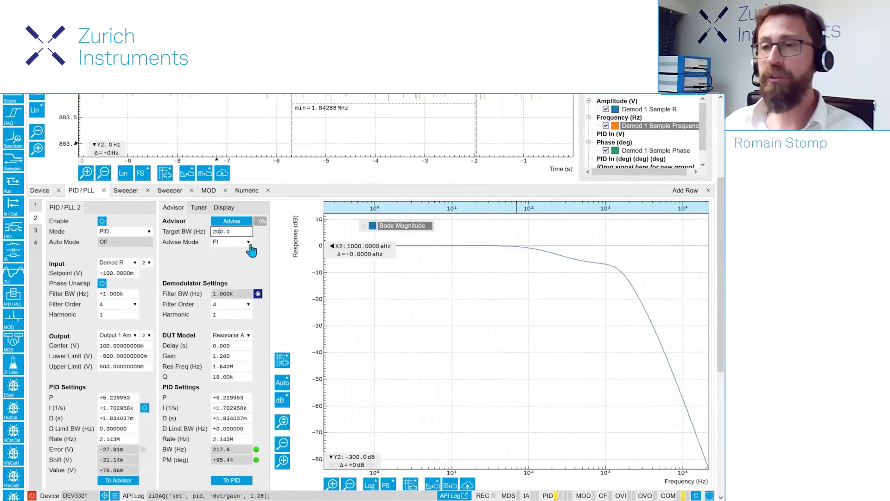
Apply the advised PID 2 gains, P 5.229953 and I 1.702958k
click(227, 222)
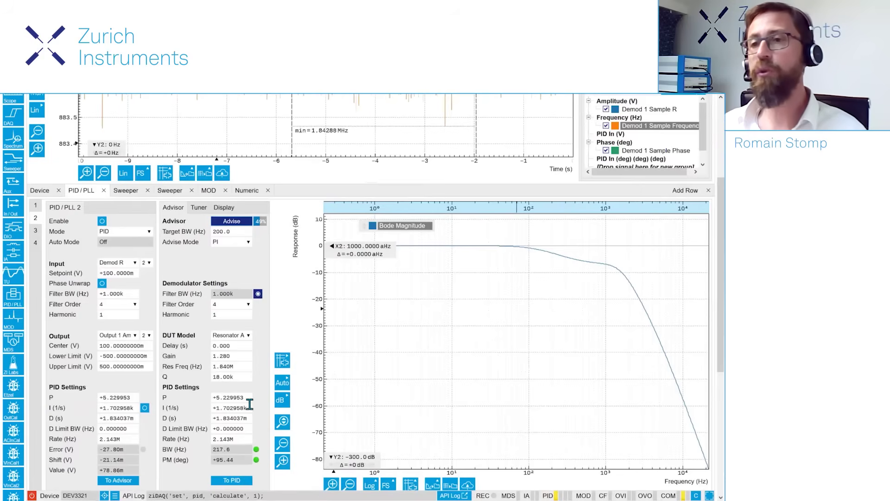
click(233, 482)
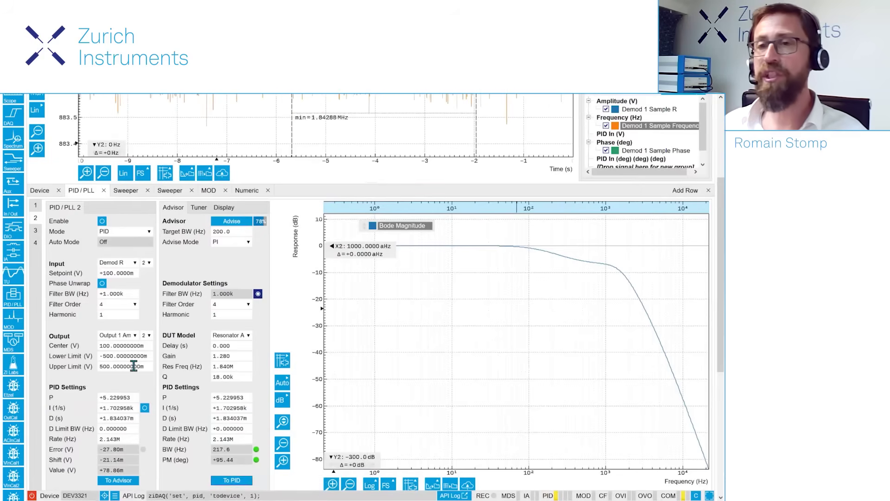
mouse_move(92, 367)
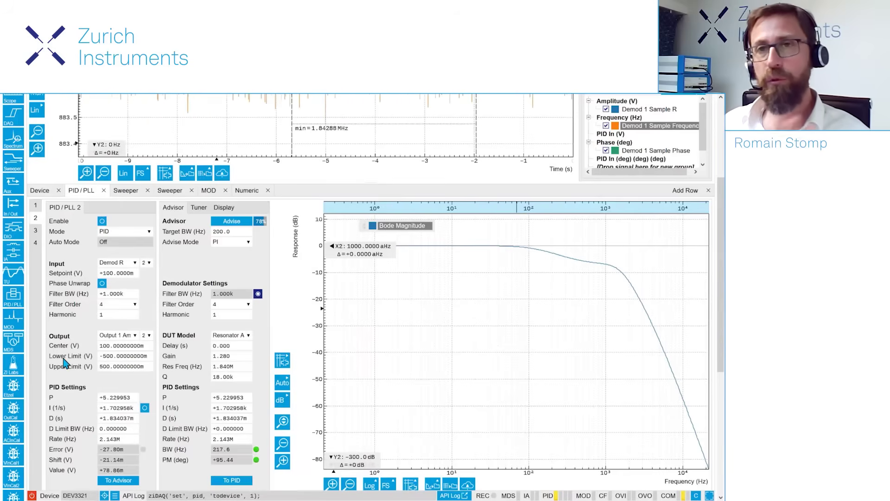
scroll(65, 364, down, 3)
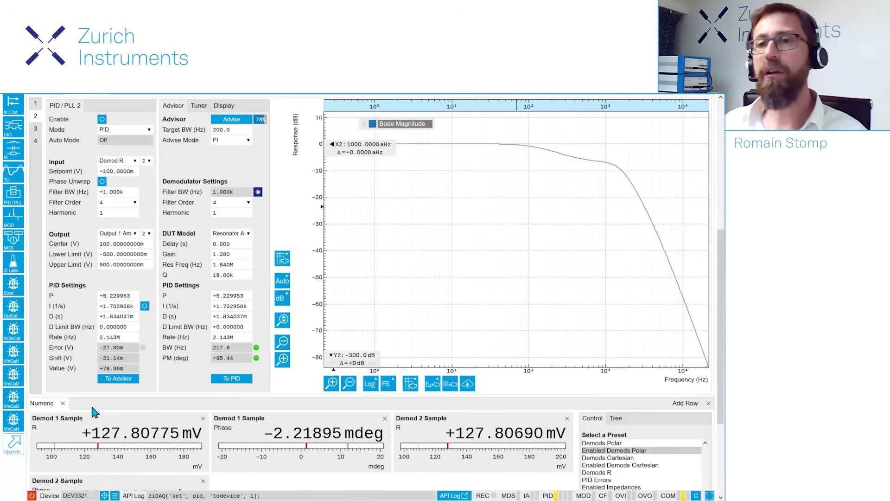
Plot Demod 1 R in the Plotter and shift the axis to show it flat at 100 mV
scroll(71, 299, up, 3)
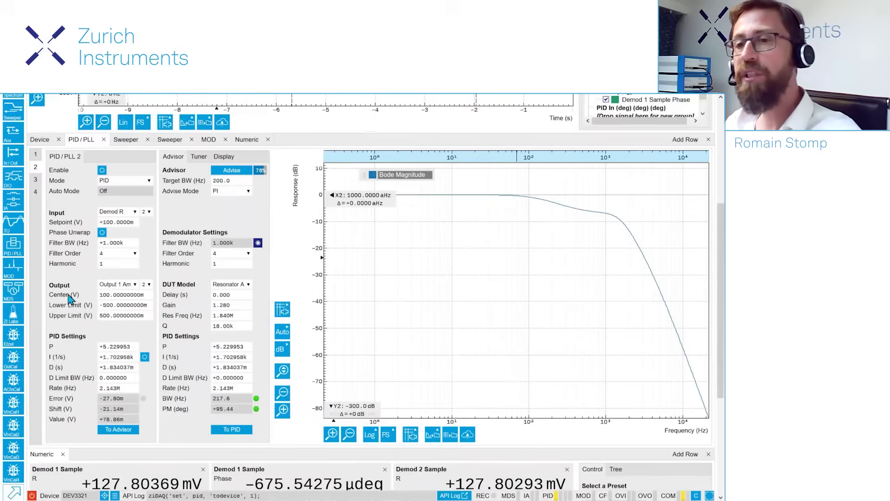
scroll(69, 298, up, 3)
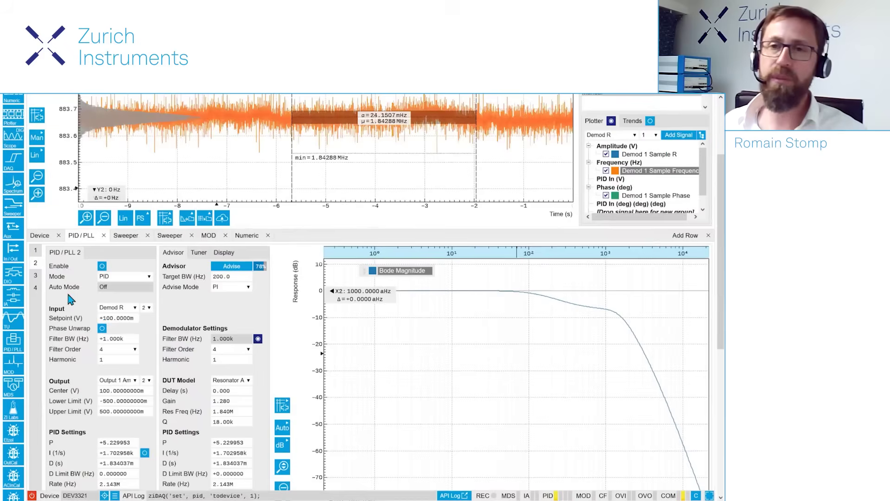
scroll(70, 299, up, 2)
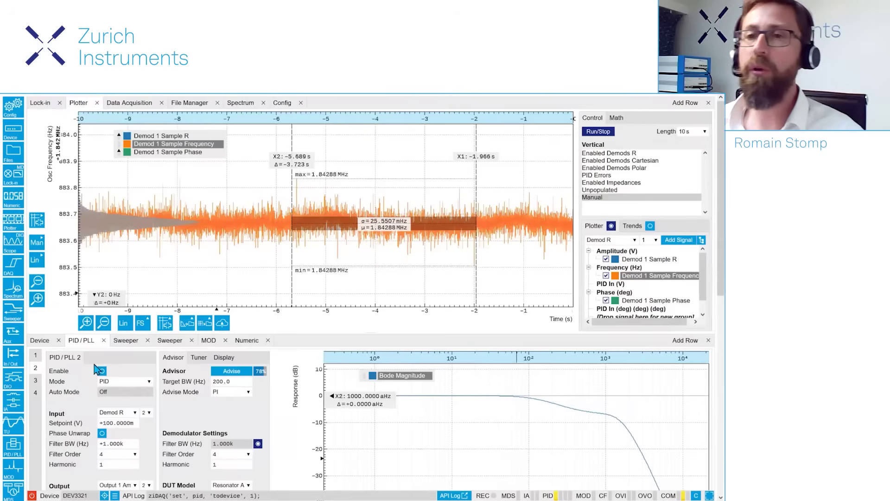
click(170, 137)
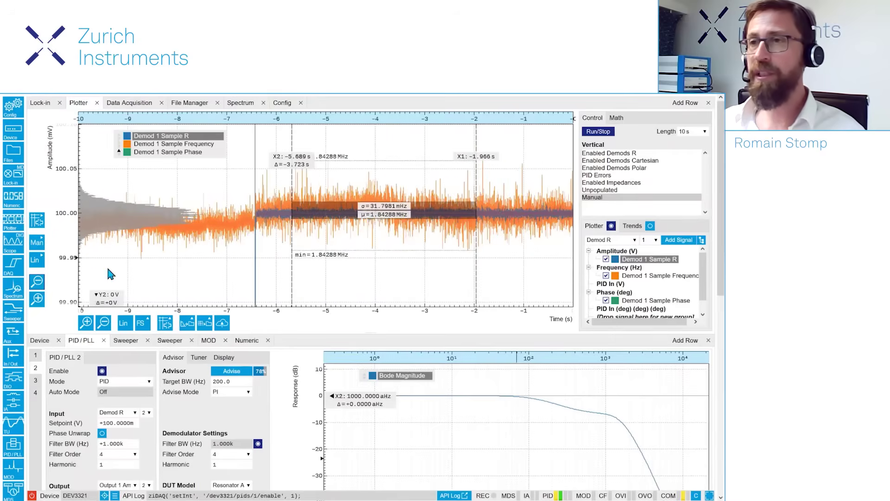
scroll(228, 213, down, 3)
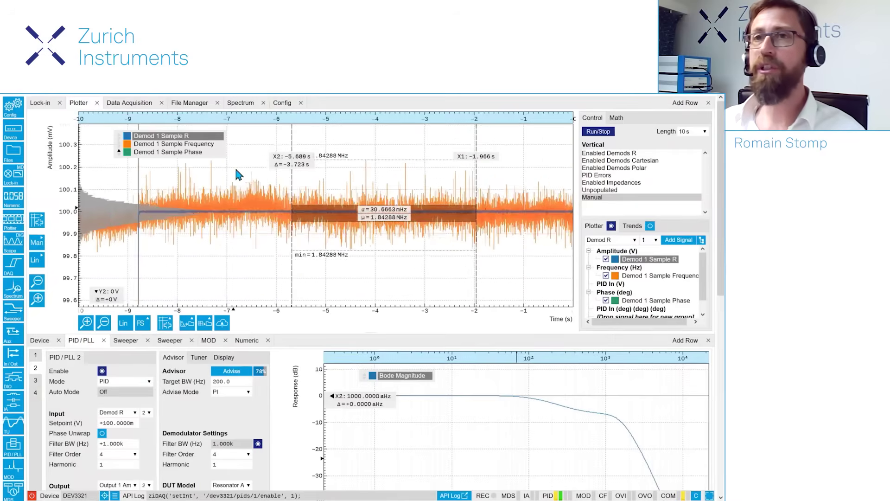
drag(238, 167, 234, 167)
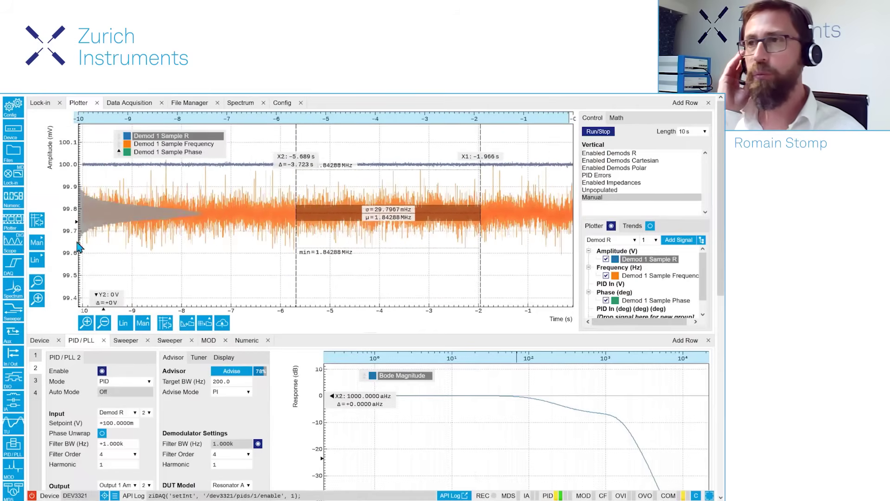
Zoom in on the amplitude axis and step the PID 2 setpoint to 102, 103, then 101 mV
click(38, 300)
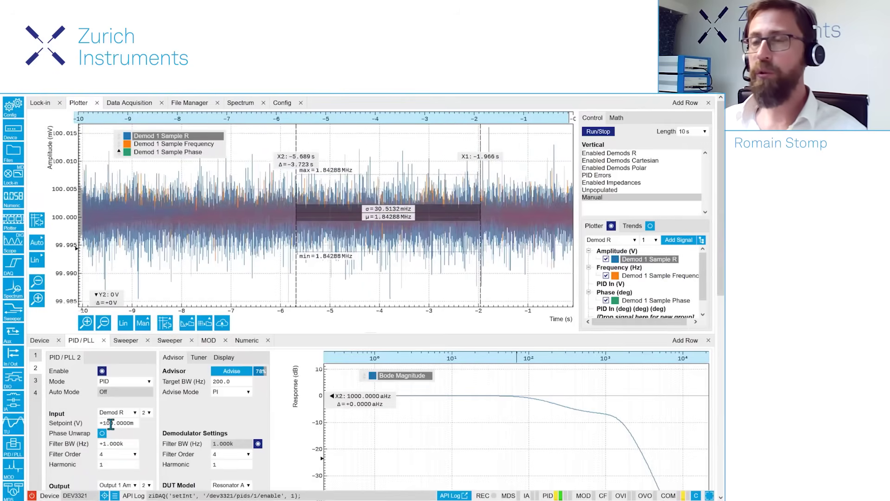
key(Up)
key(Up)
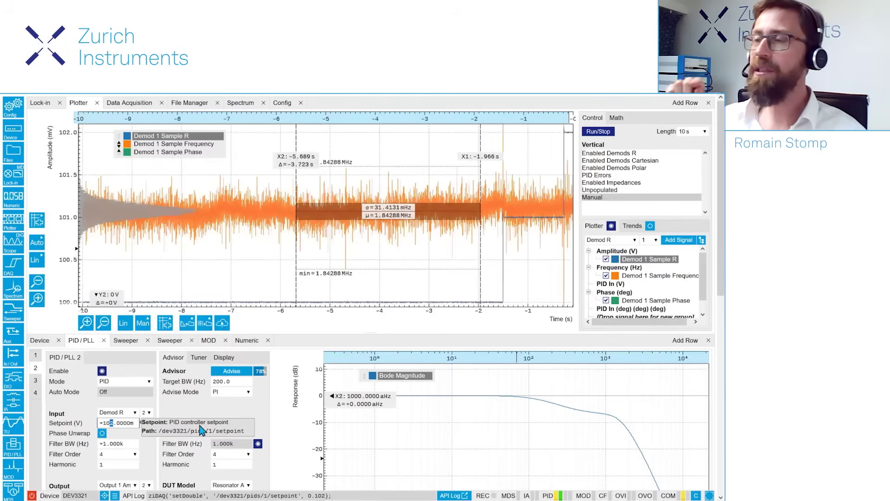
key(Up)
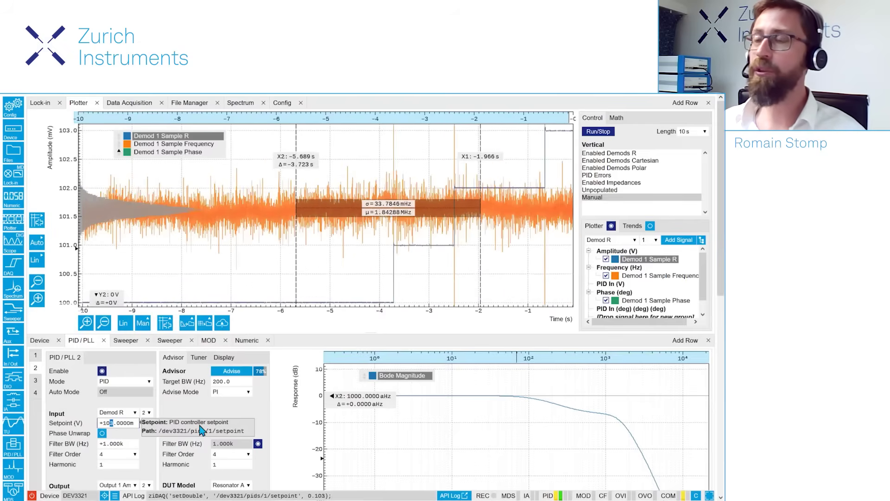
key(Down)
key(Down)
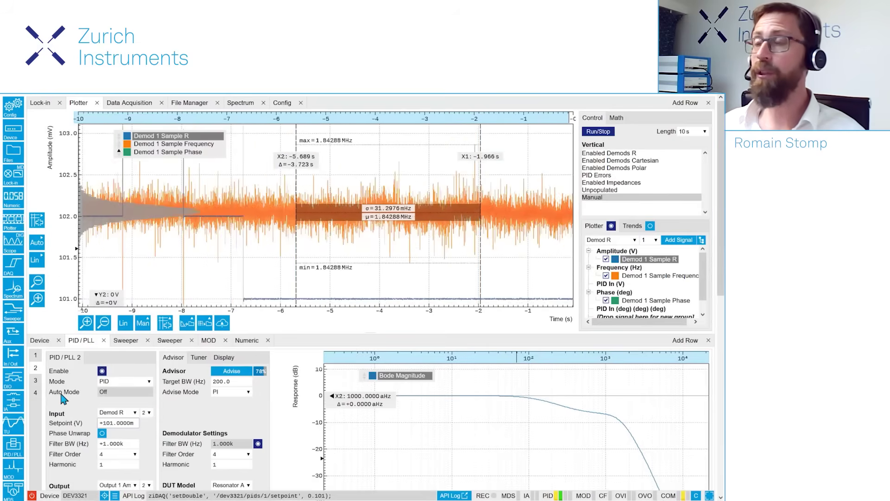
scroll(58, 396, down, 1)
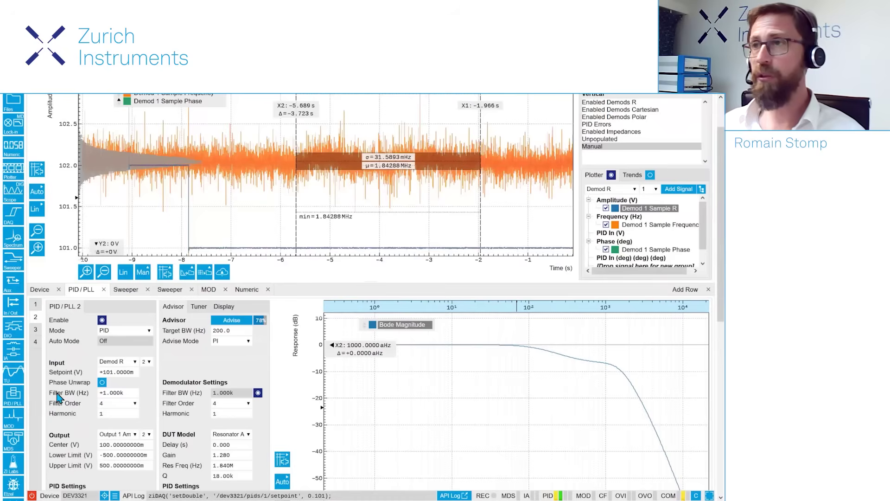